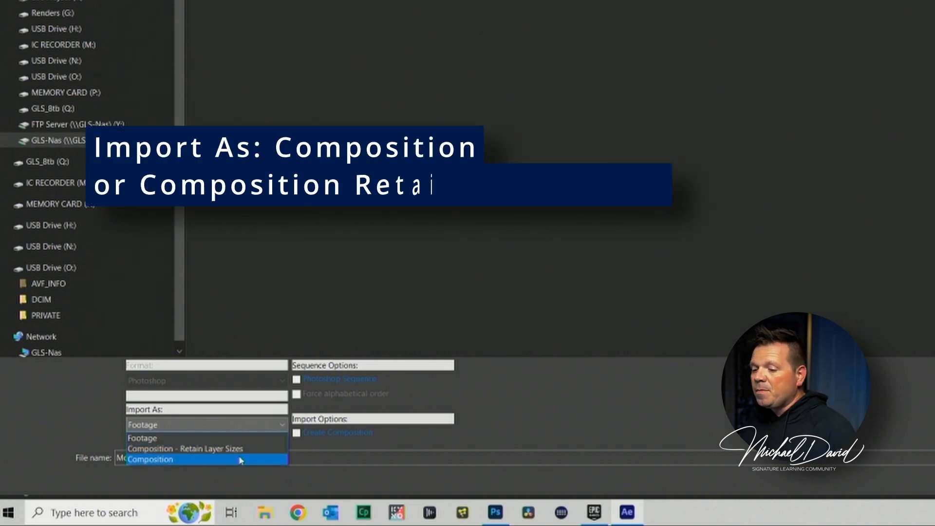
- Import Motion Graphic.psd as a Composition with Merge Layer Styles into Footage
left_click(241, 459)
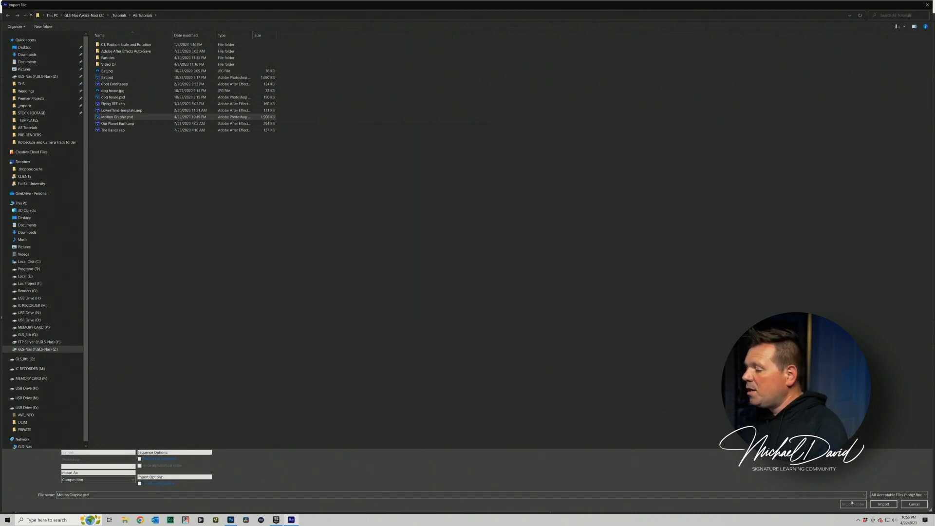
left_click(884, 503)
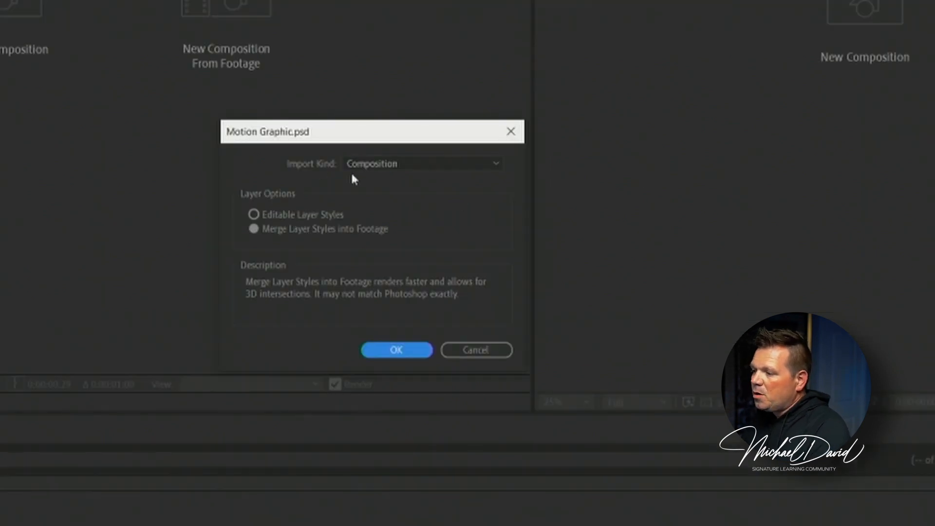
left_click(356, 171)
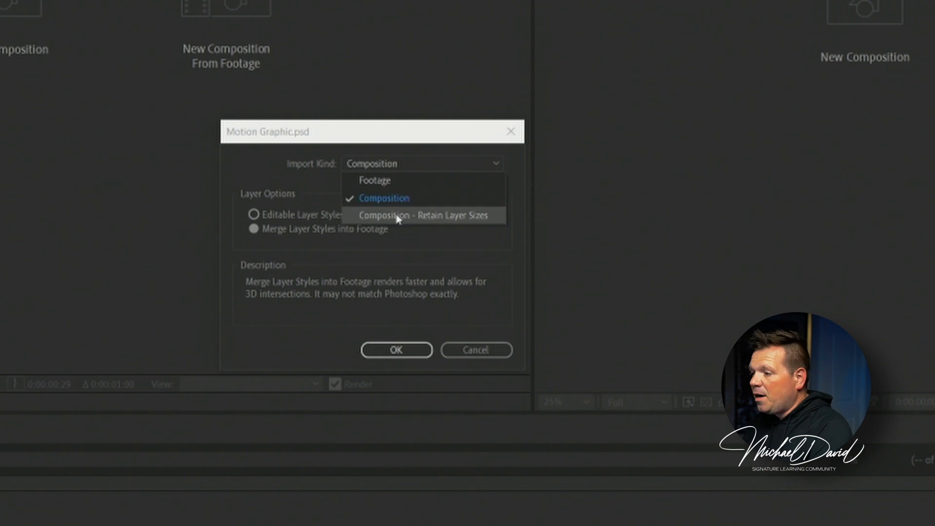
left_click(268, 181)
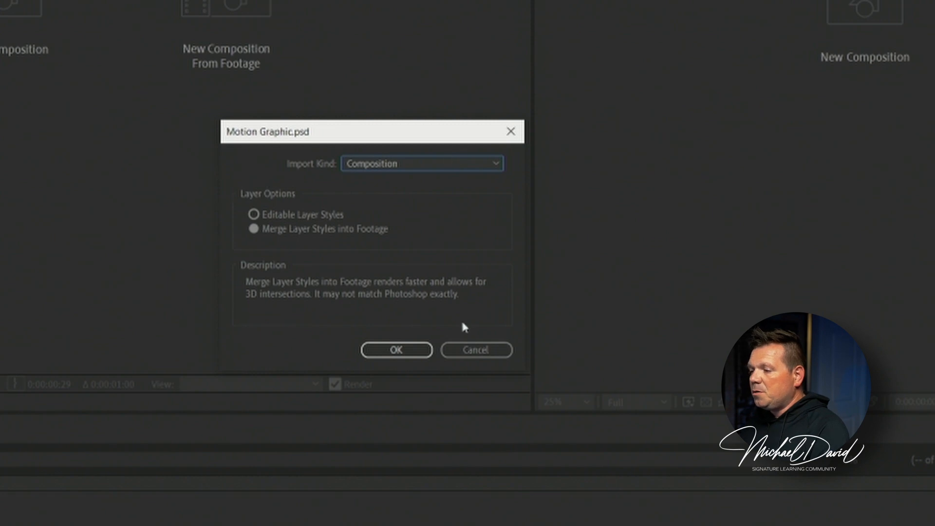
left_click(254, 214)
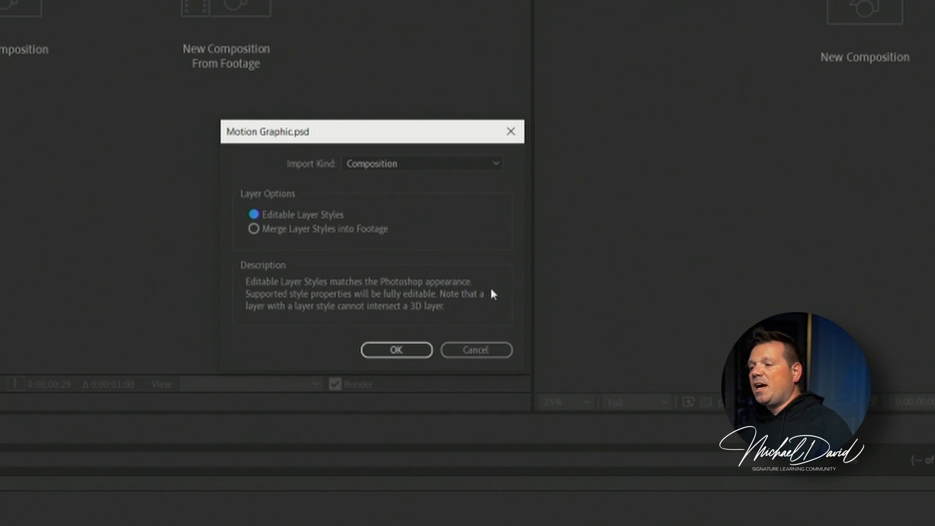
left_click(343, 231)
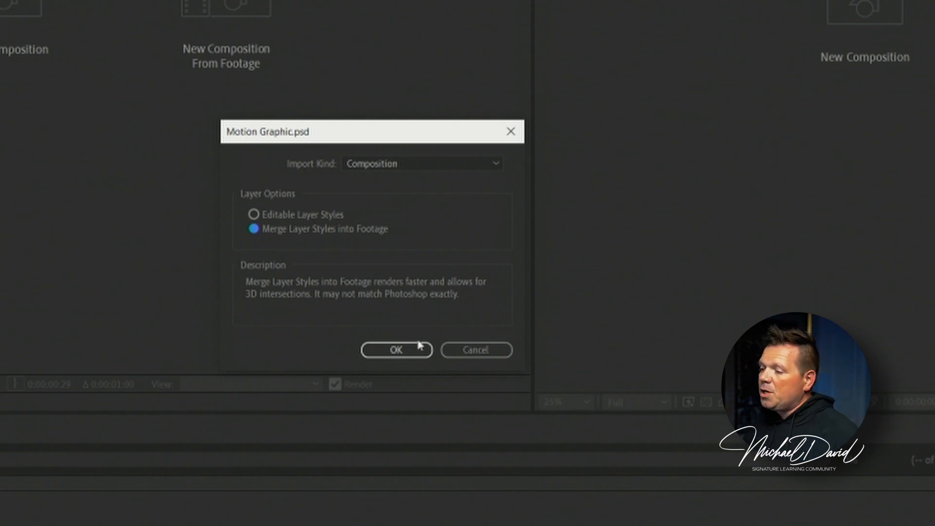
left_click(411, 354)
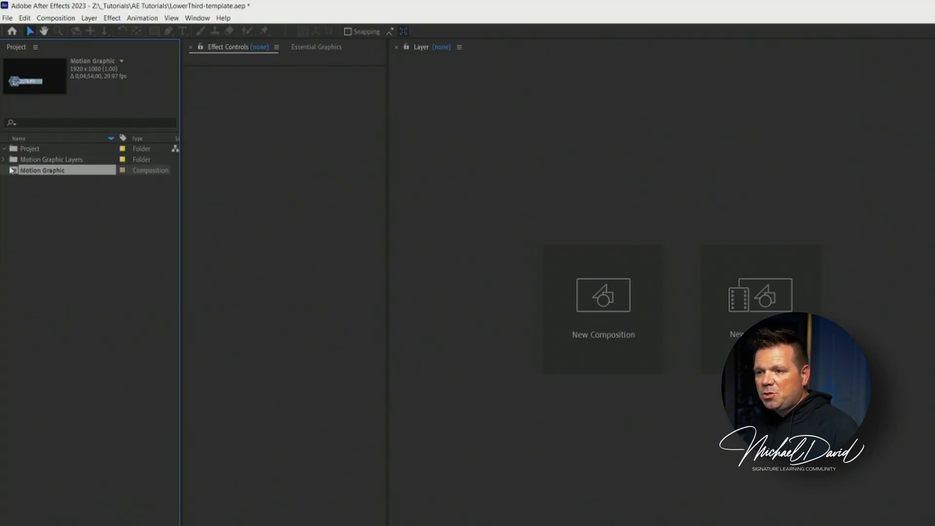
- Expand the Motion Graphic Layers folder and select the Group 1 composition inside it
left_click(4, 160)
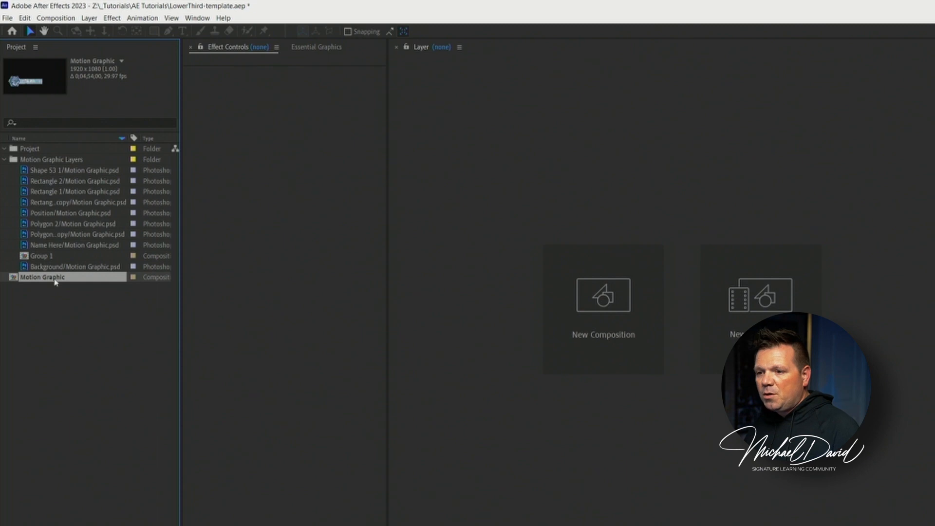
left_click(39, 258)
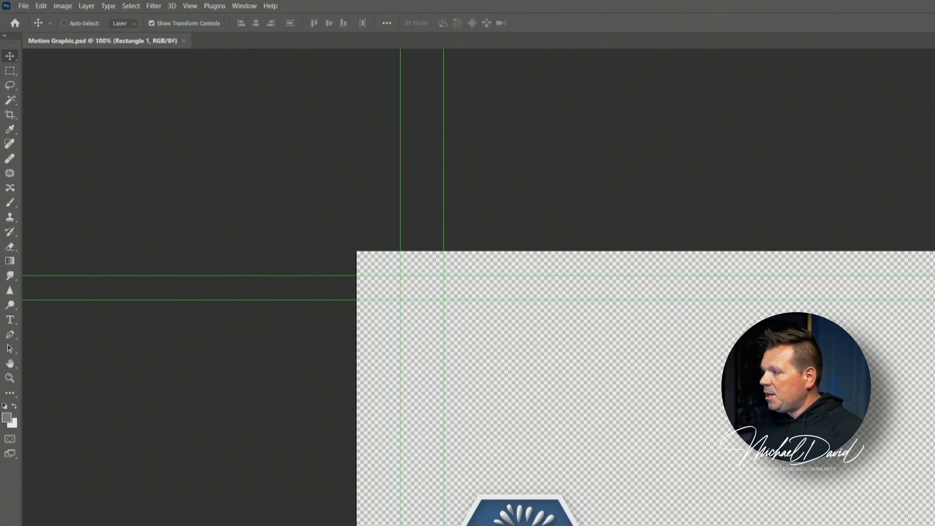
- Switch to Photoshop and group the lower-third layers in Motion Graphic.psd
key("ctrl+g")
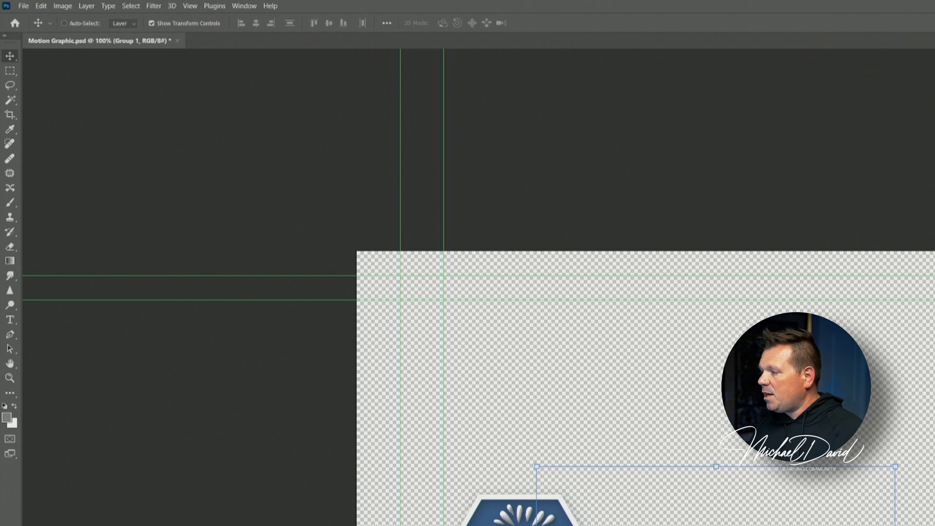
key("Return")
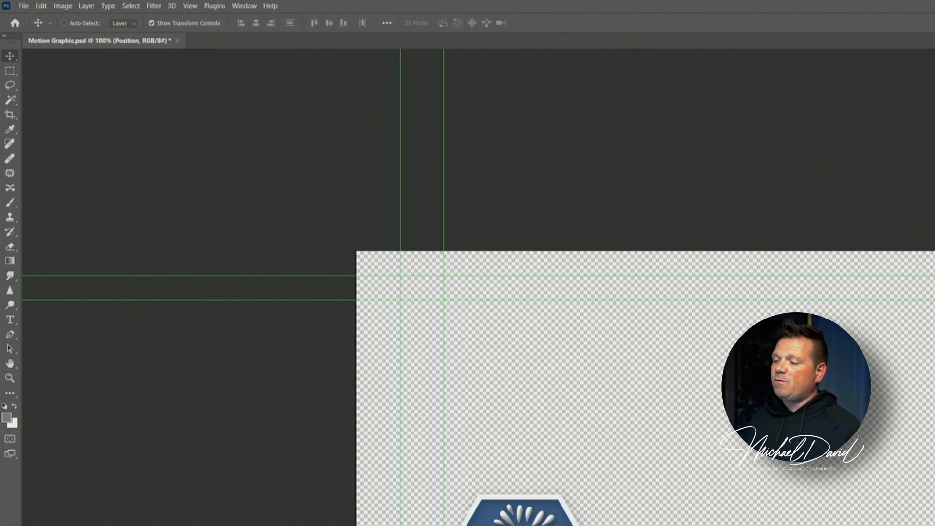
key("ctrl+g")
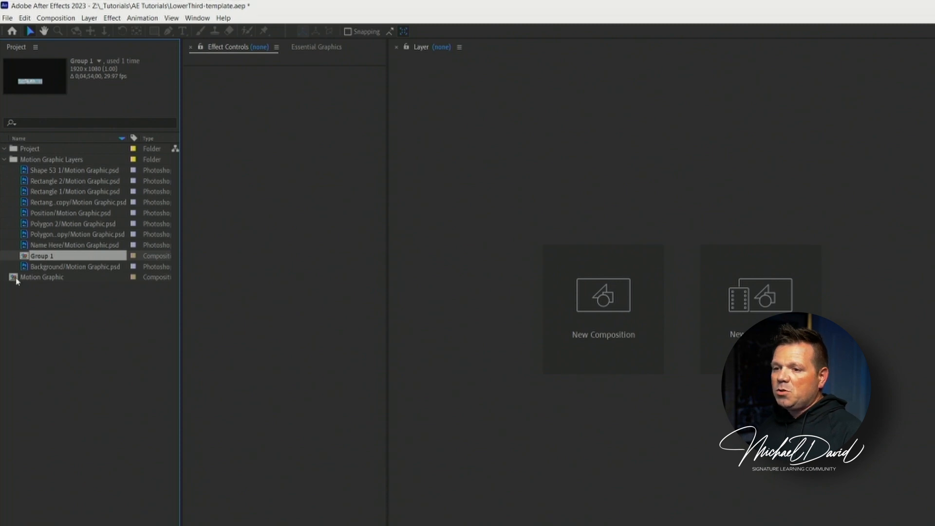
- Back in After Effects, open the Motion Graphic composition in a wider viewer and compare it with the masked group in Photoshop
double_click(16, 279)
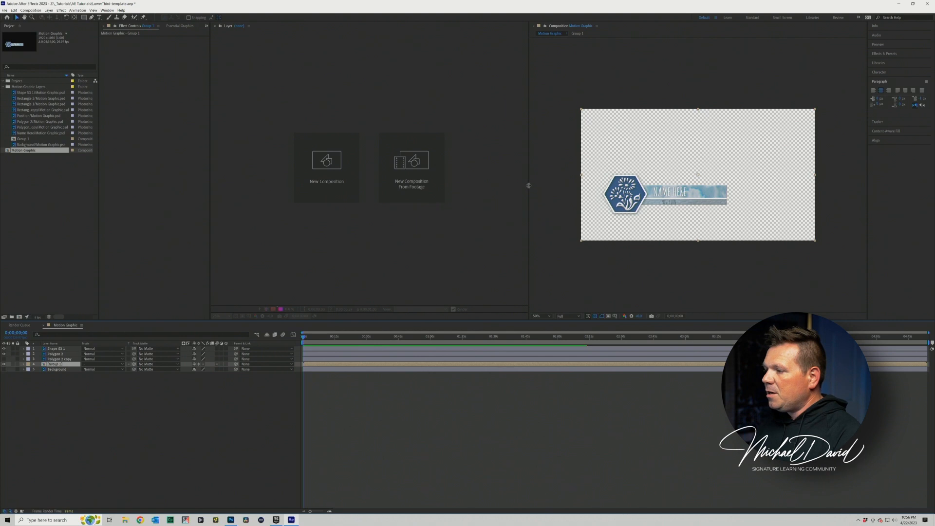
left_click_drag(530, 190, 334, 205)
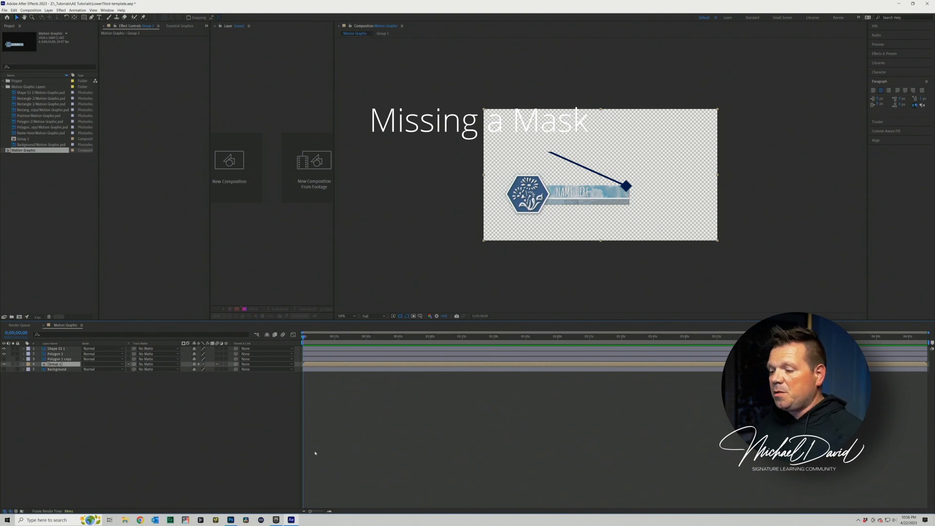
left_click(231, 520)
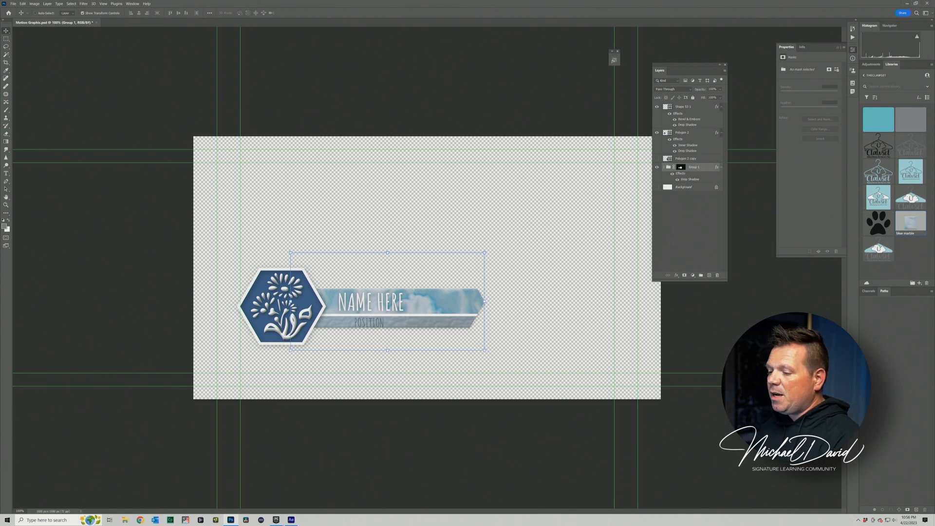
left_click(292, 520)
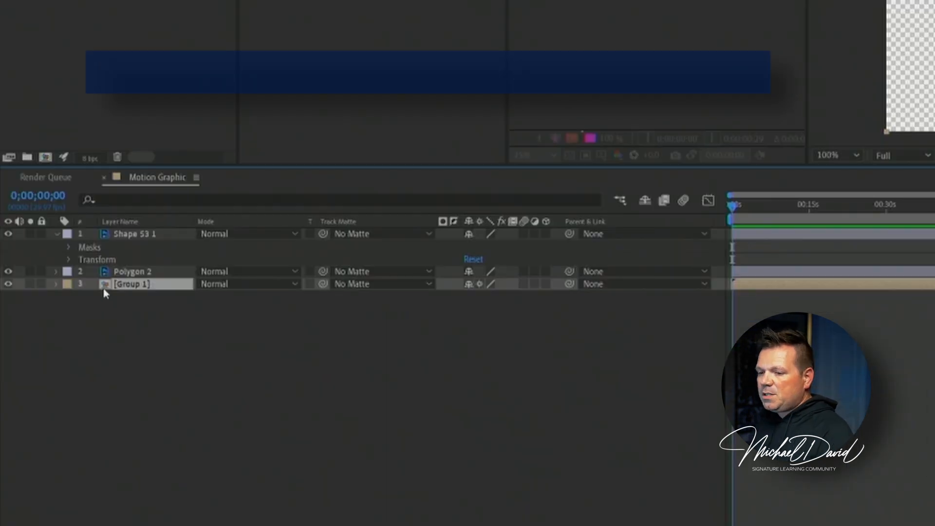
- Open the nested Group 1 composition and convert its Name Here layer to editable text
double_click(46, 364)
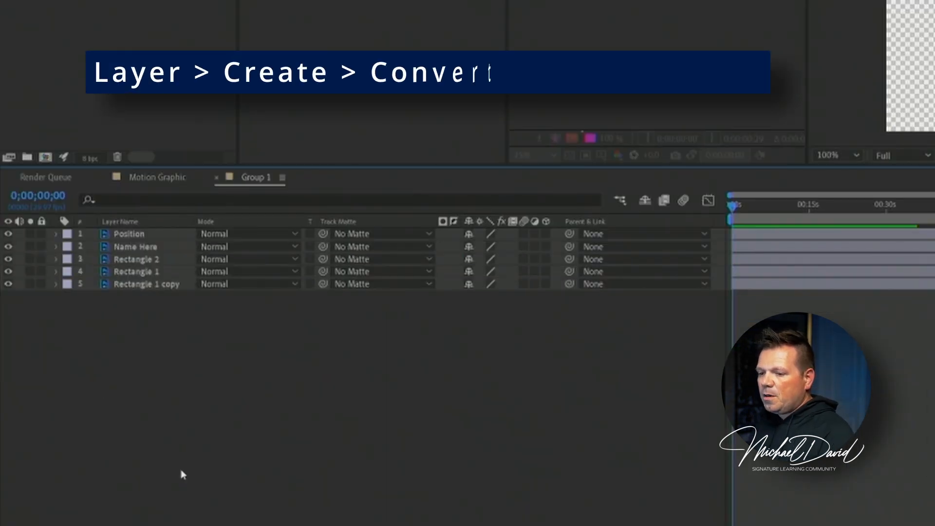
left_click(128, 234)
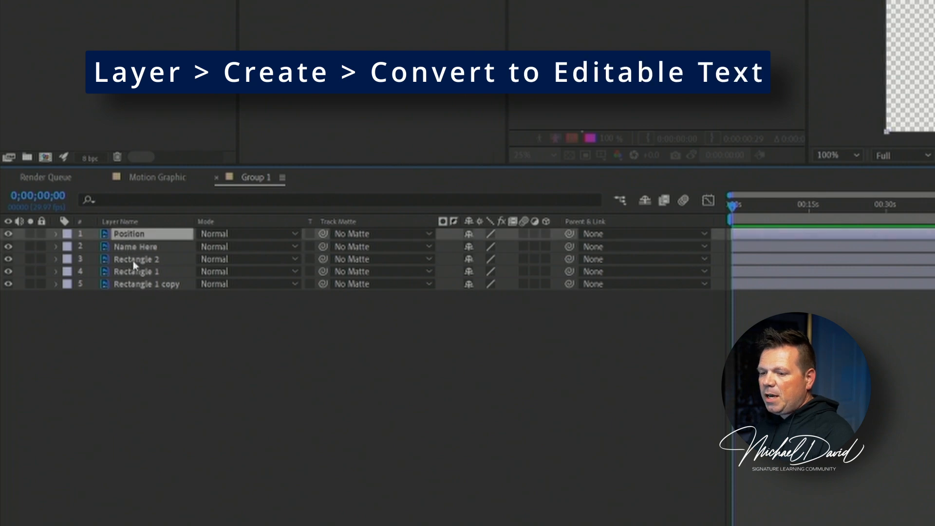
left_click(134, 371)
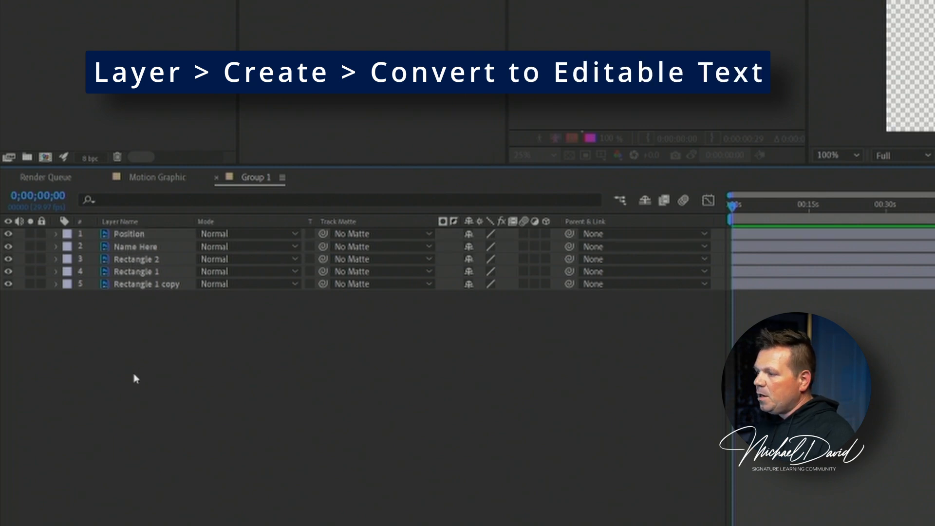
left_click(115, 238)
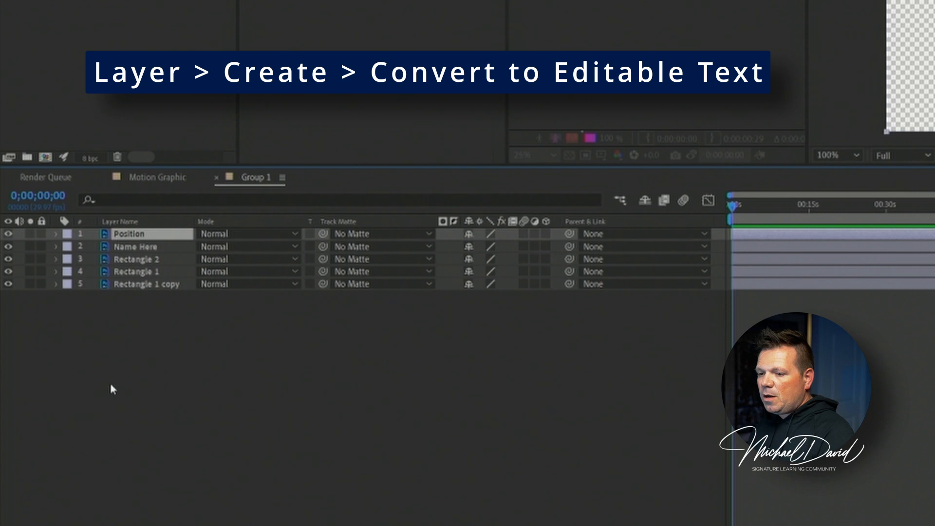
left_click(108, 247)
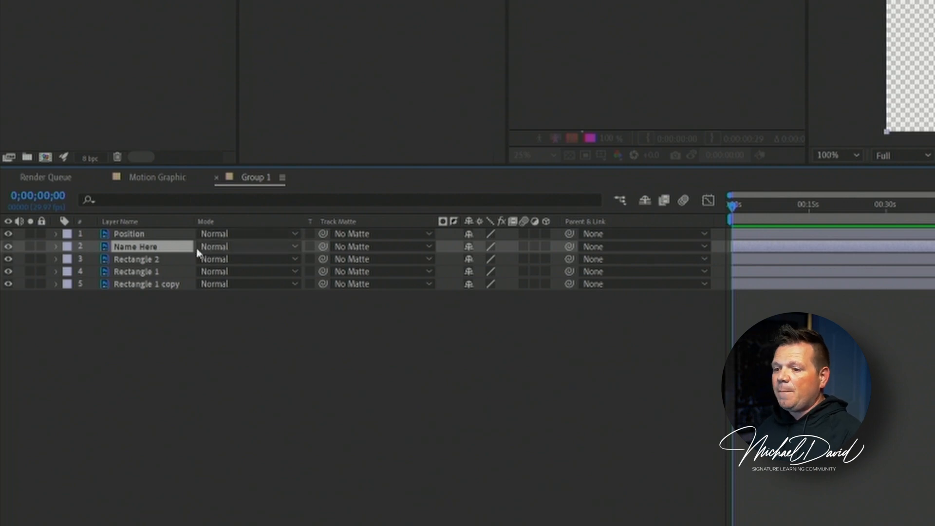
right_click(131, 250)
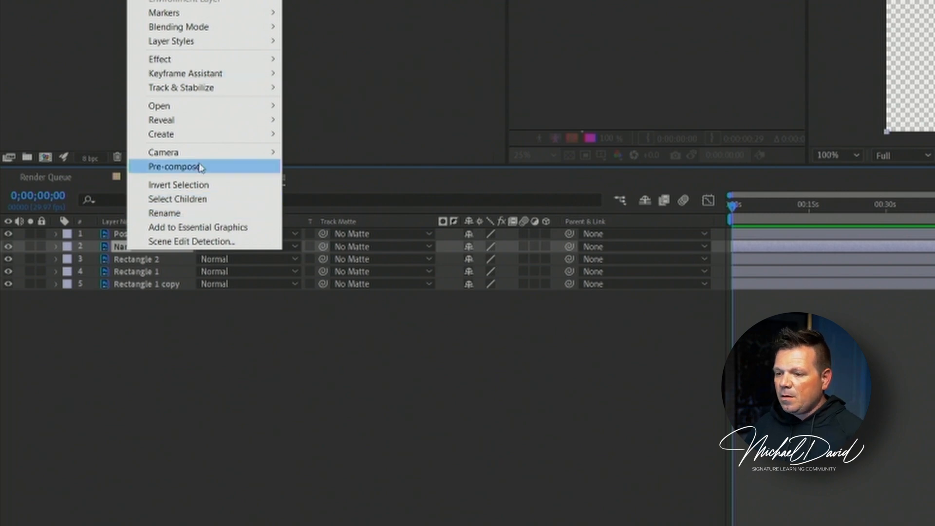
mouse_move(201, 145)
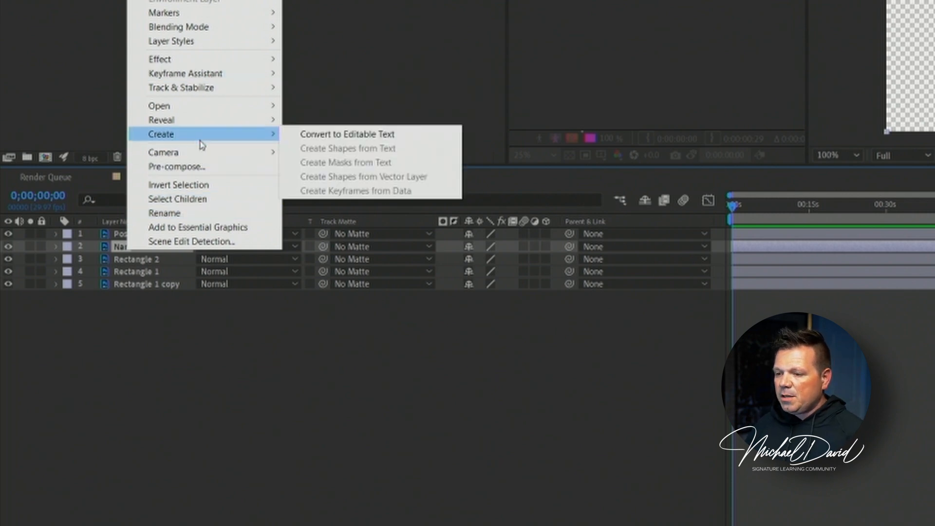
left_click(331, 139)
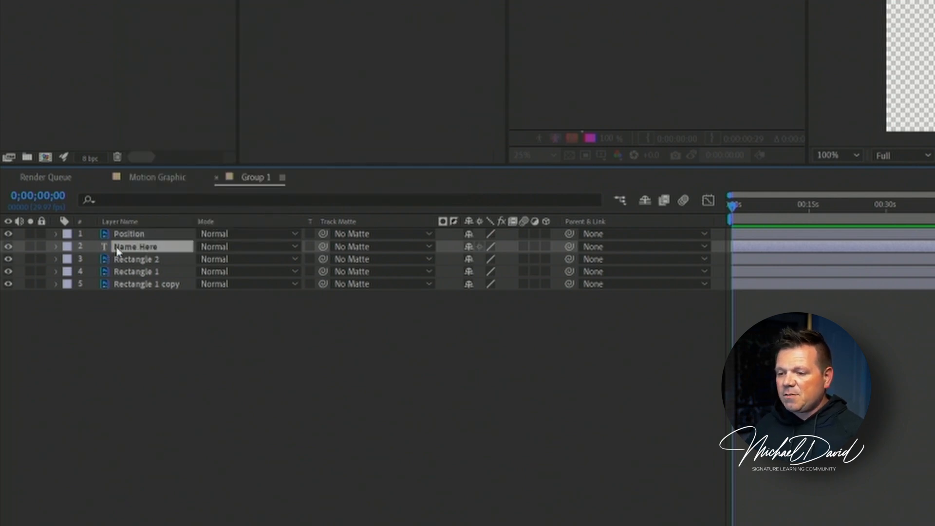
- Convert the Position layer in Group 1 to editable text
left_click(125, 236)
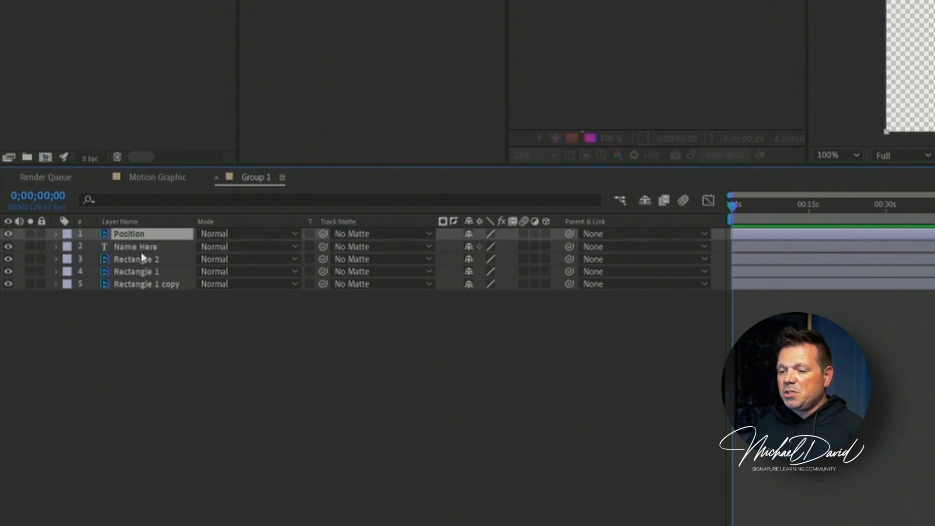
right_click(144, 239)
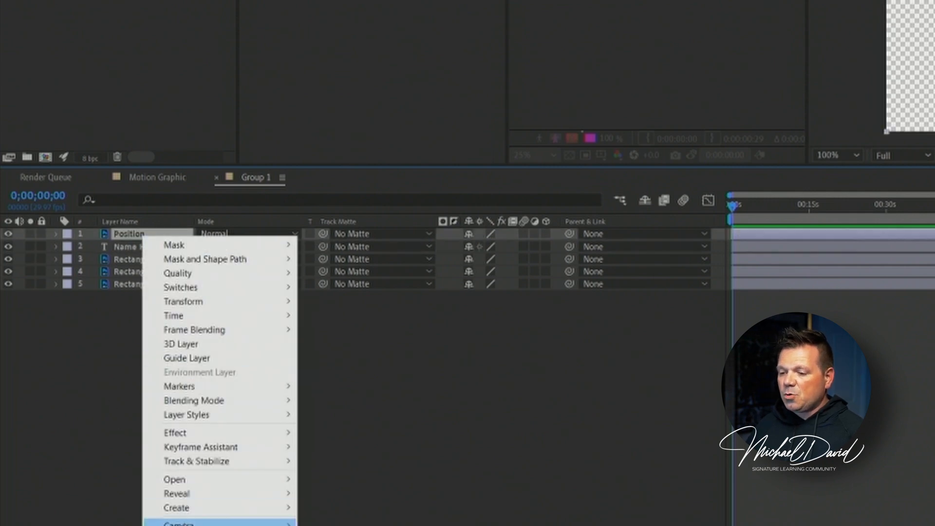
mouse_move(187, 509)
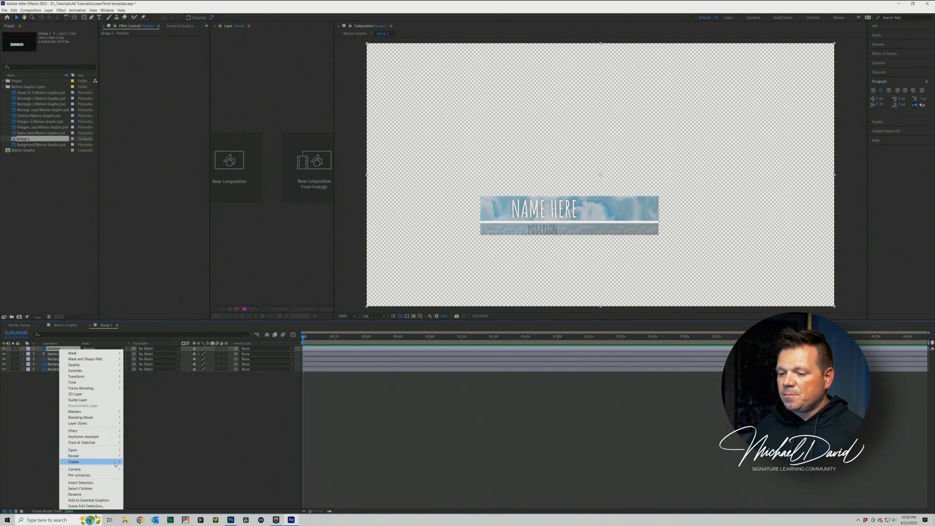
mouse_move(115, 464)
left_click(156, 463)
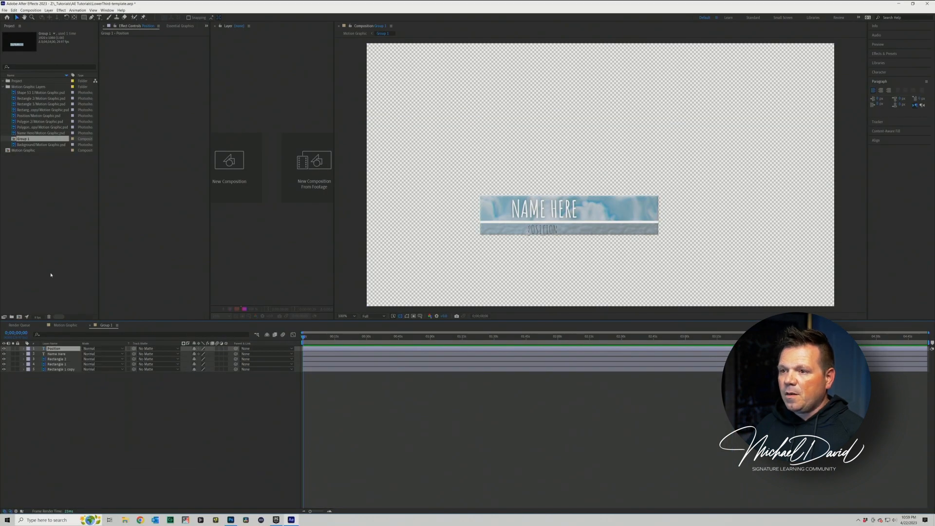
- Examine the layer creation commands available for the Position text layer, then deselect the layer
left_click(48, 10)
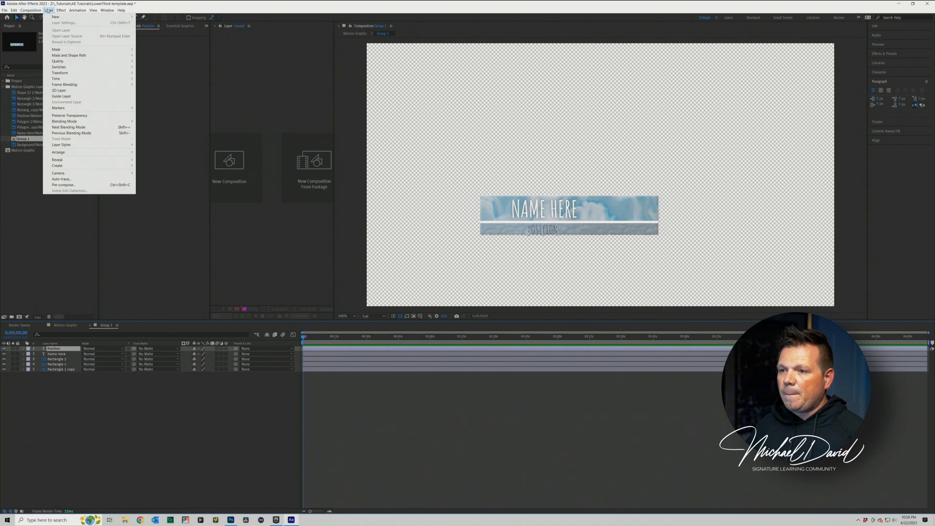
mouse_move(59, 166)
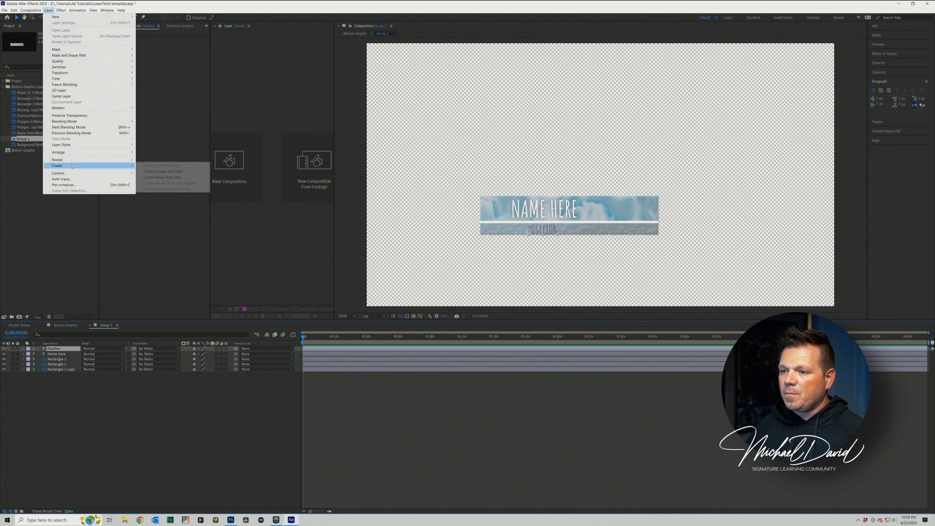
left_click(65, 386)
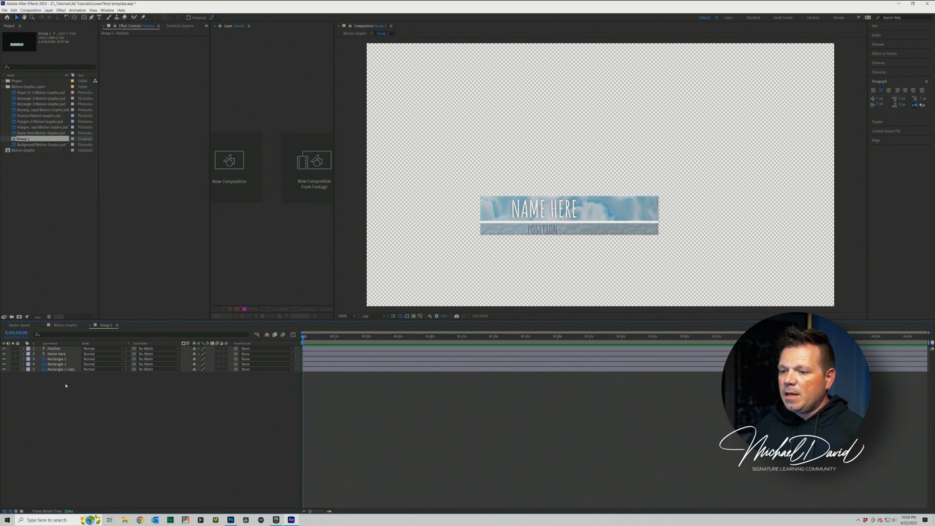
left_click(54, 349)
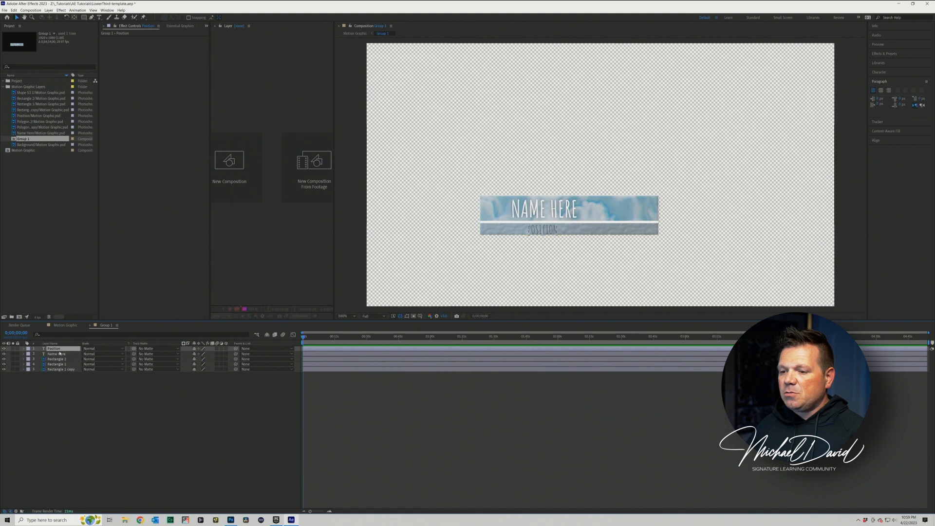
left_click(49, 10)
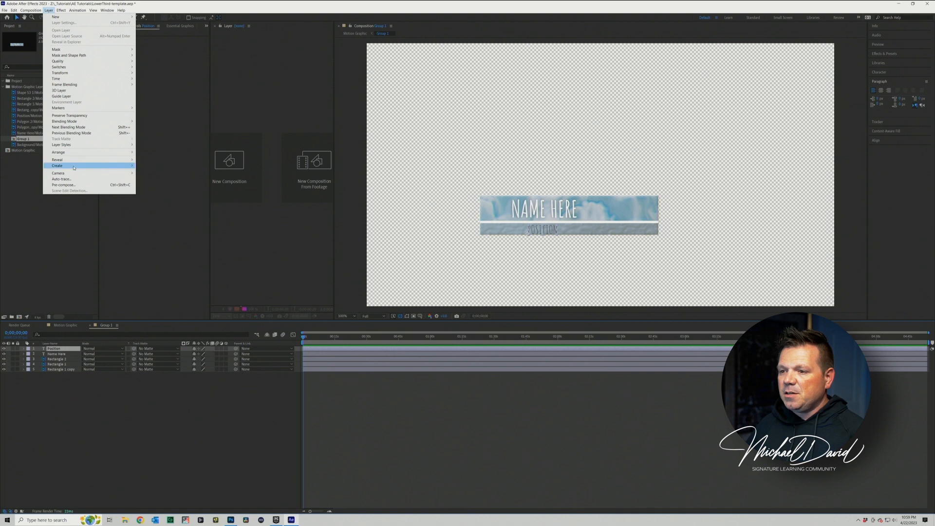
mouse_move(94, 166)
mouse_move(128, 165)
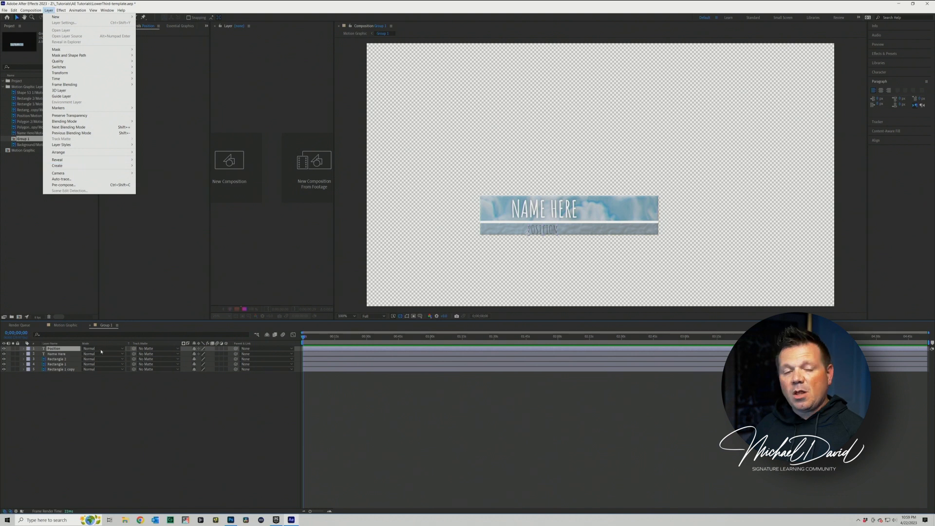
left_click(82, 438)
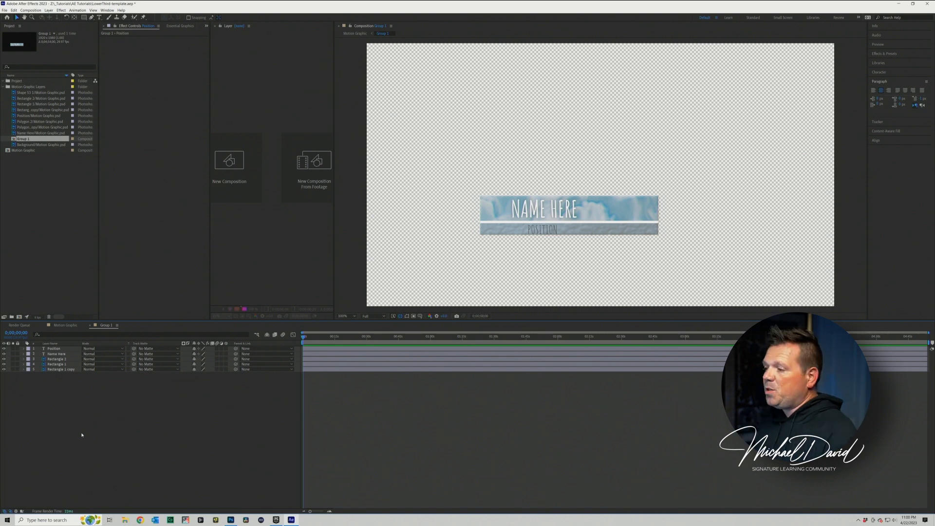
- Replace the Name Here layer's text in Group 1 with a first name in capitals, and leave text editing with nothing selected
left_click(59, 355)
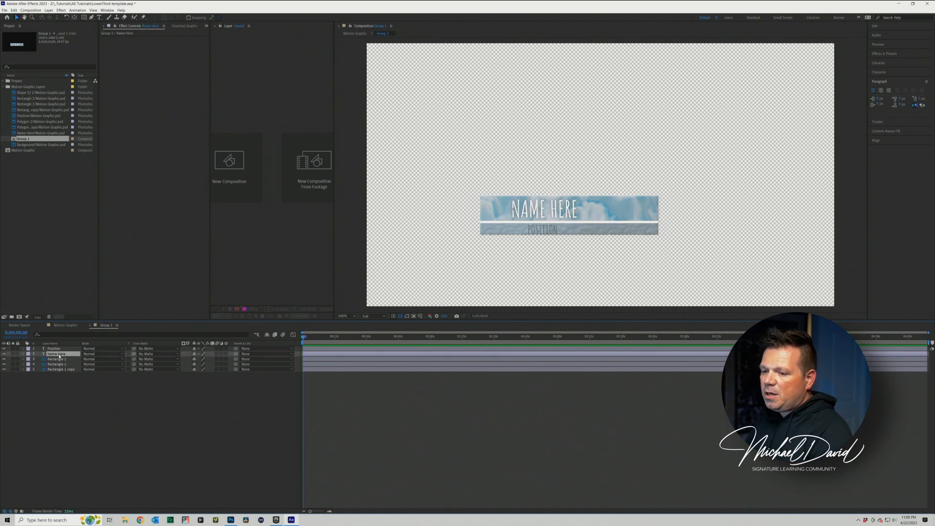
key("t")
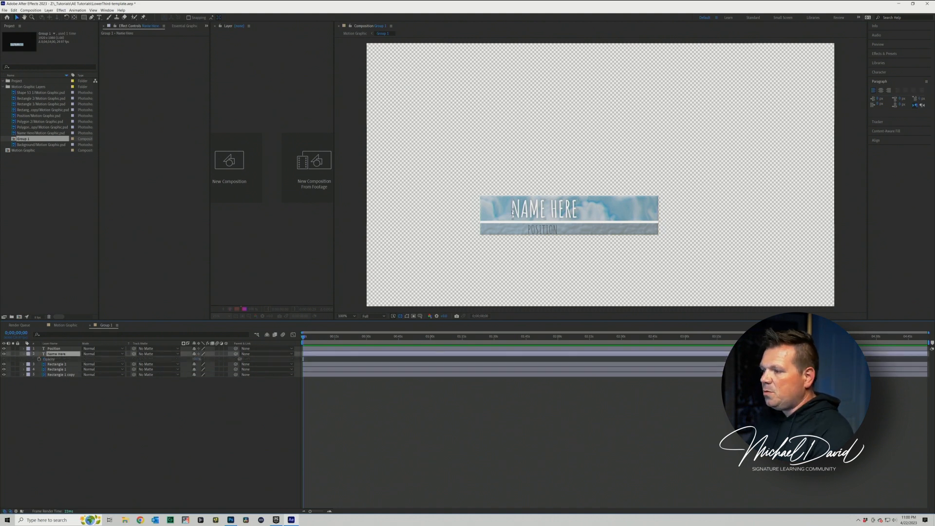
key("ctrl+t")
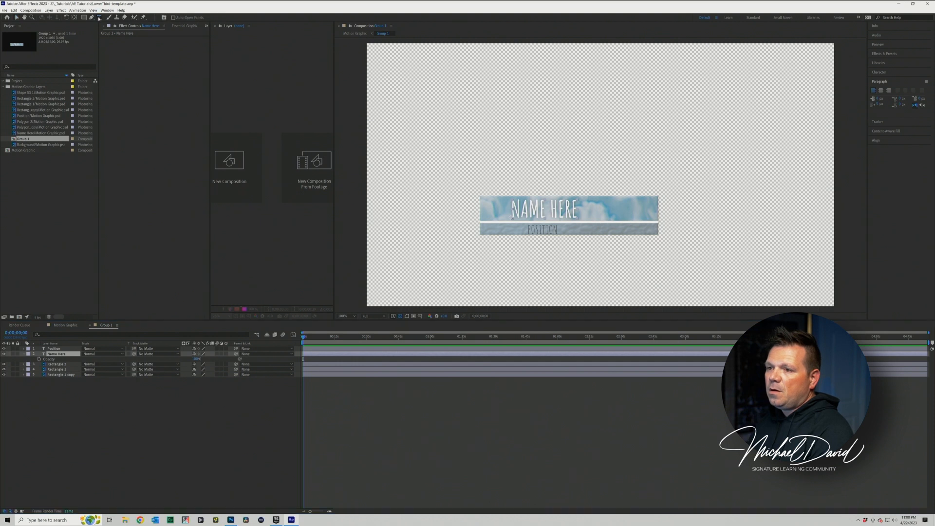
left_click_drag(512, 211, 577, 210)
type("MICHAEL")
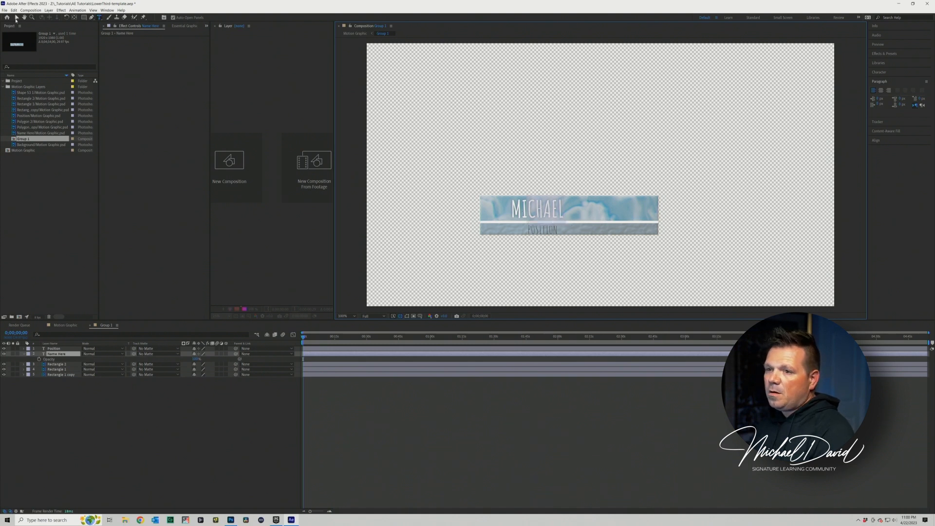
left_click(16, 19)
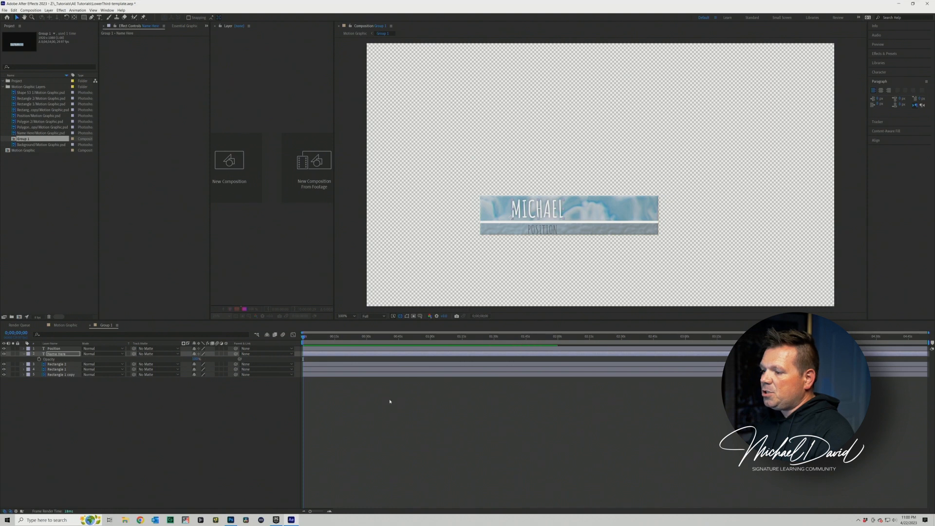
left_click(407, 439)
- Return from Group 1 to the parent Motion Graphic composition to check the edited text within the full lower third
left_click(54, 350)
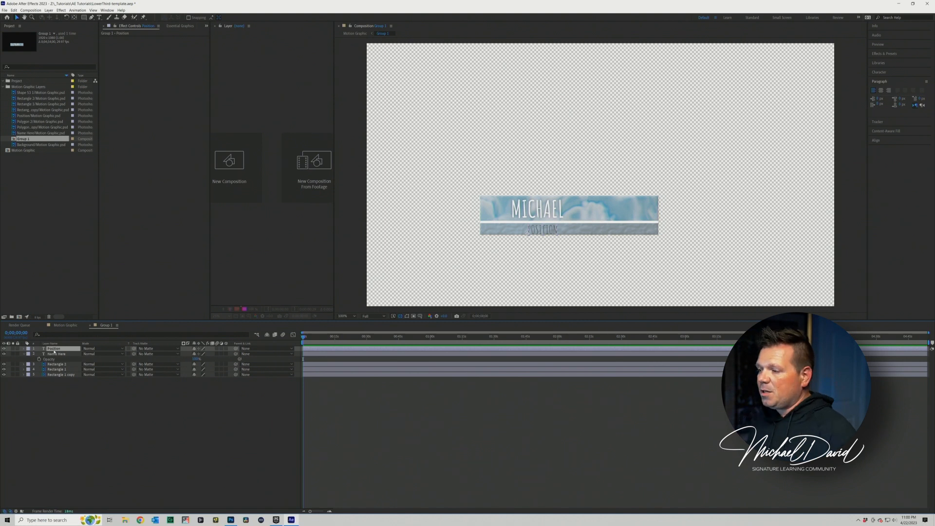
left_click(229, 408)
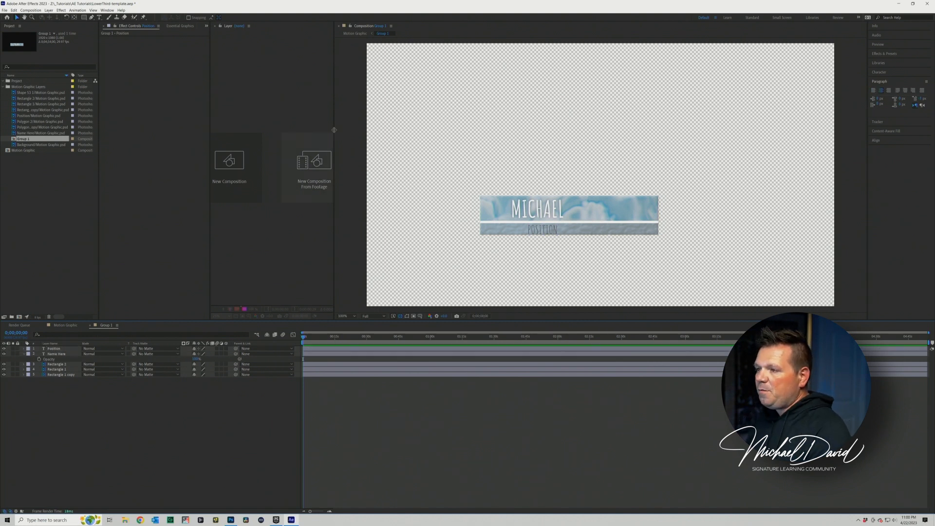
left_click(354, 33)
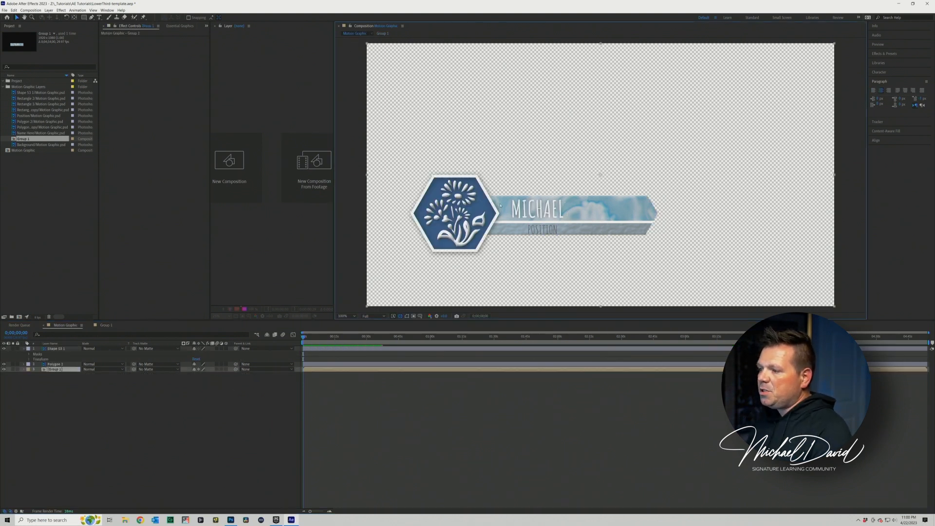